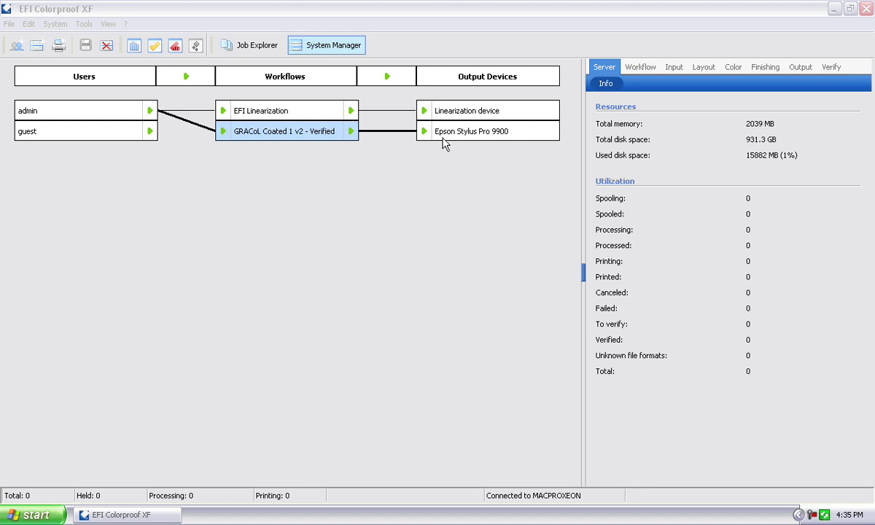
- Stop job input on the GRACoL Coated 1 v2 - Verified workflow in System Manager
mouse_move(444, 143)
click(223, 134)
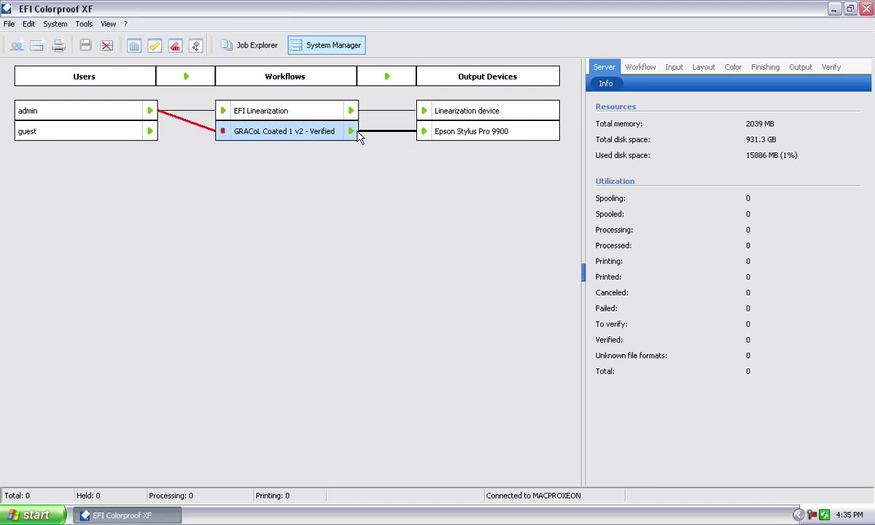
- Restart the GRACoL workflow and the Epson Stylus Pro 9900, then show the workflow's Input settings
click(351, 131)
click(423, 132)
click(351, 131)
click(223, 132)
click(423, 132)
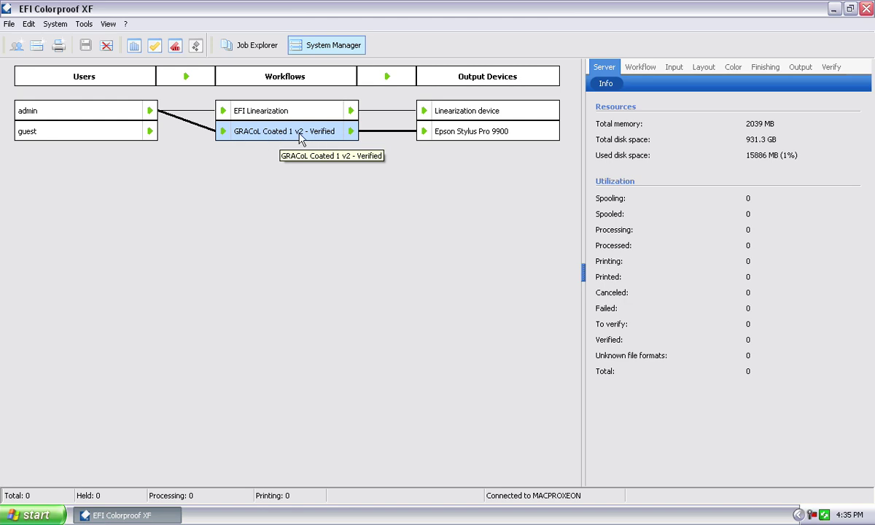
click(672, 67)
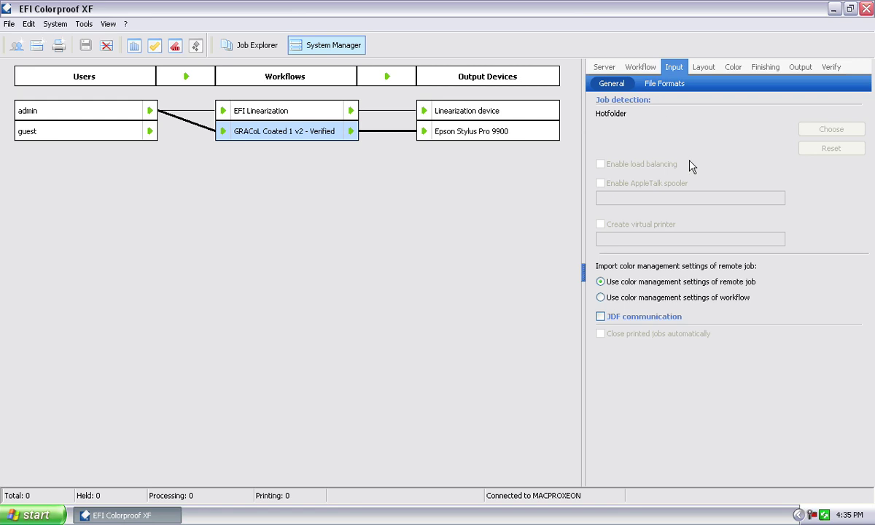
- Stop the GRACoL workflow's input so the Hotfolder Choose and Reset options become available
click(223, 131)
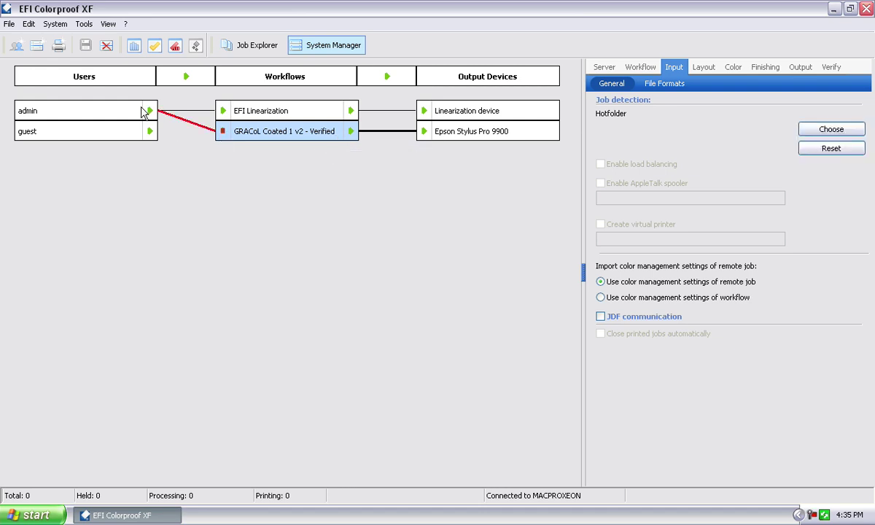
- Browse for a hotfolder path and expand the Transfer folder under My Computer
click(822, 131)
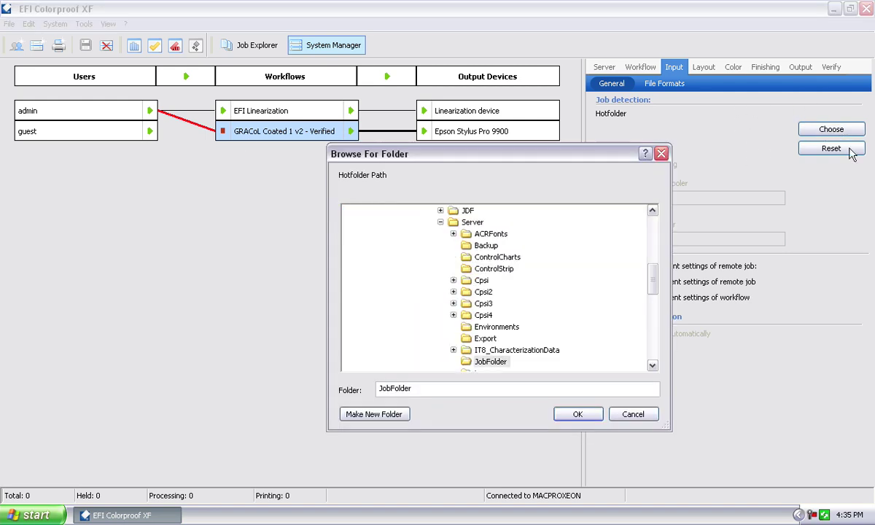
click(652, 229)
click(349, 233)
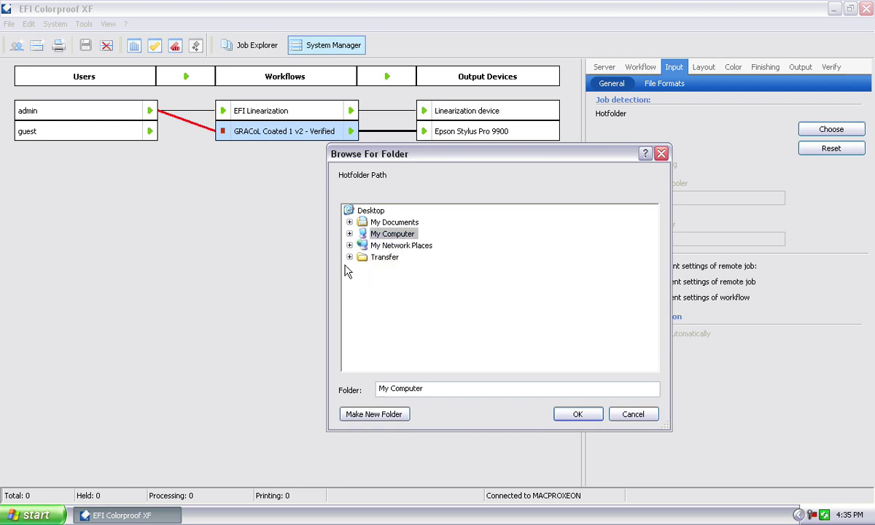
drag(448, 155, 398, 149)
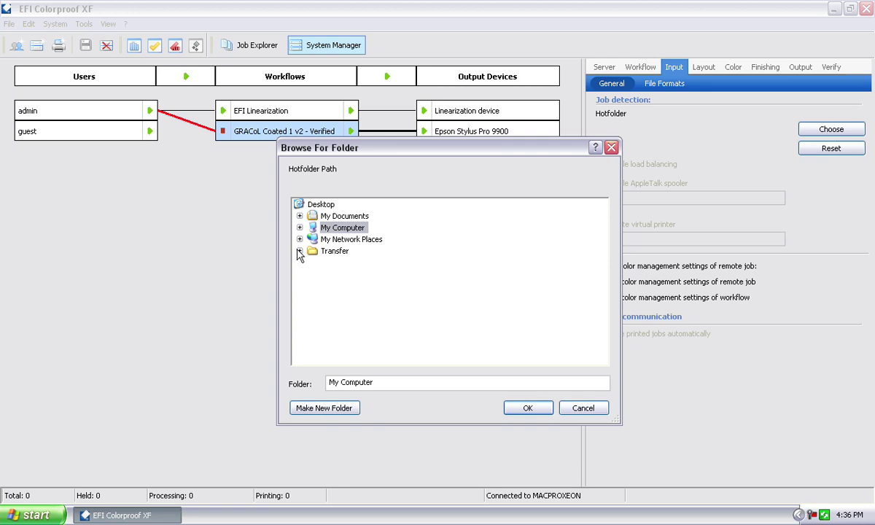
click(299, 251)
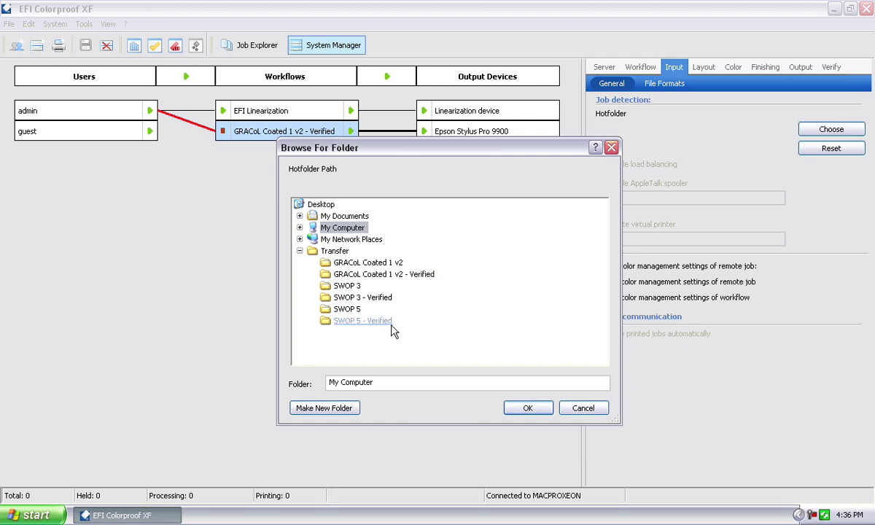
- Select the GRACoL Coated 1 v2 - Verified folder inside Transfer in the folder browser
drag(422, 149, 334, 181)
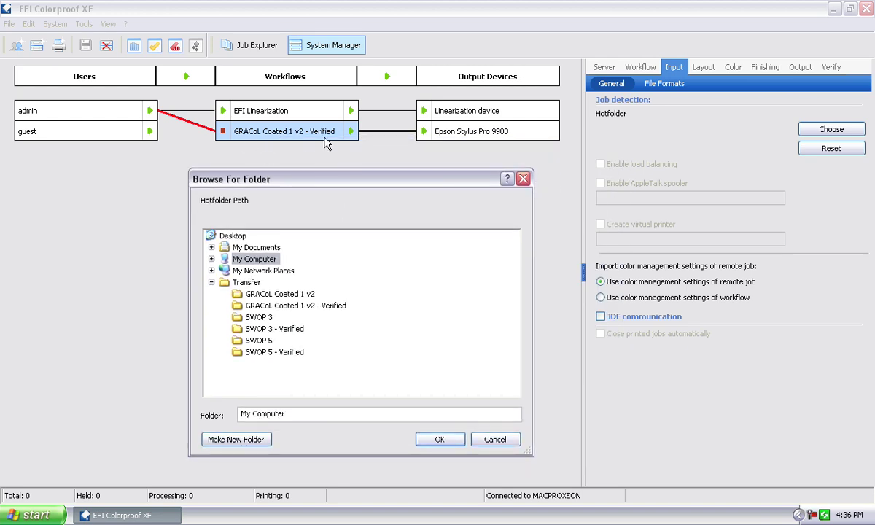
click(297, 306)
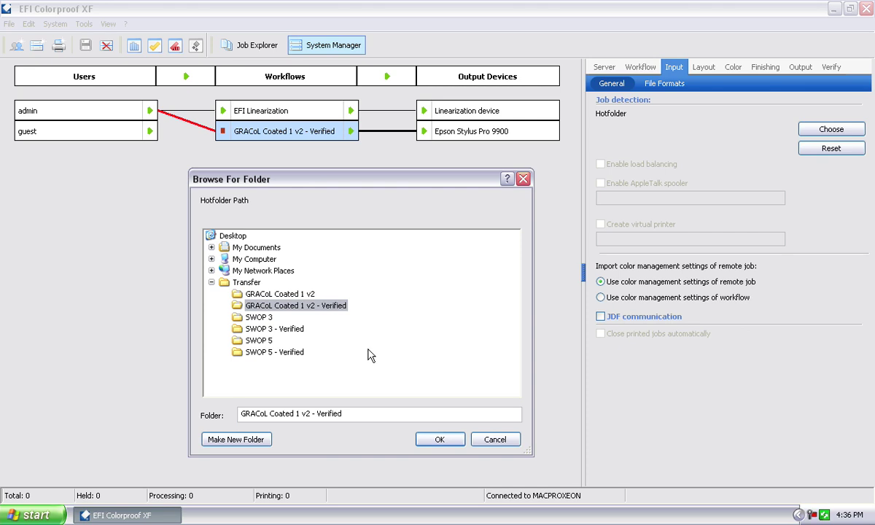
mouse_move(292, 294)
mouse_down()
mouse_move(303, 297)
mouse_move(296, 305)
mouse_up()
click(439, 438)
click(302, 295)
- Confirm Transfer\GRACoL Coated 1 v2 - Verified as hotfolder, restart the workflow, and view server info
click(304, 303)
click(440, 441)
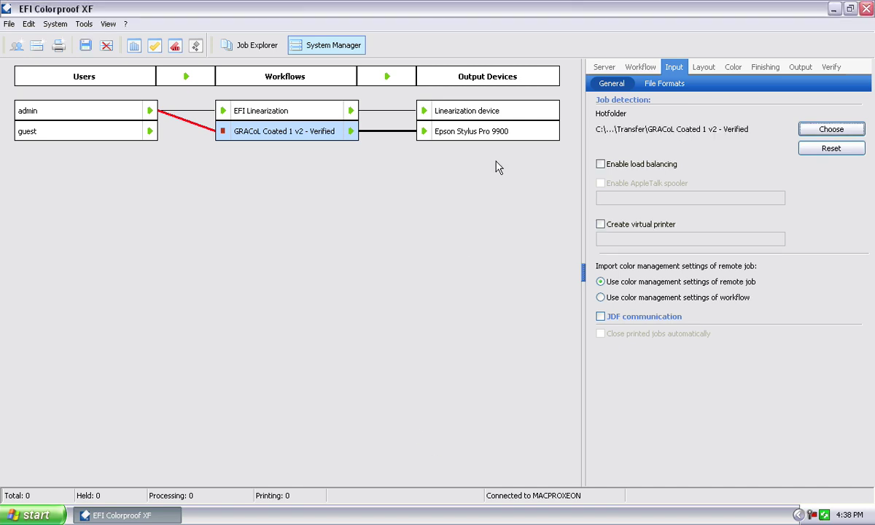
click(222, 131)
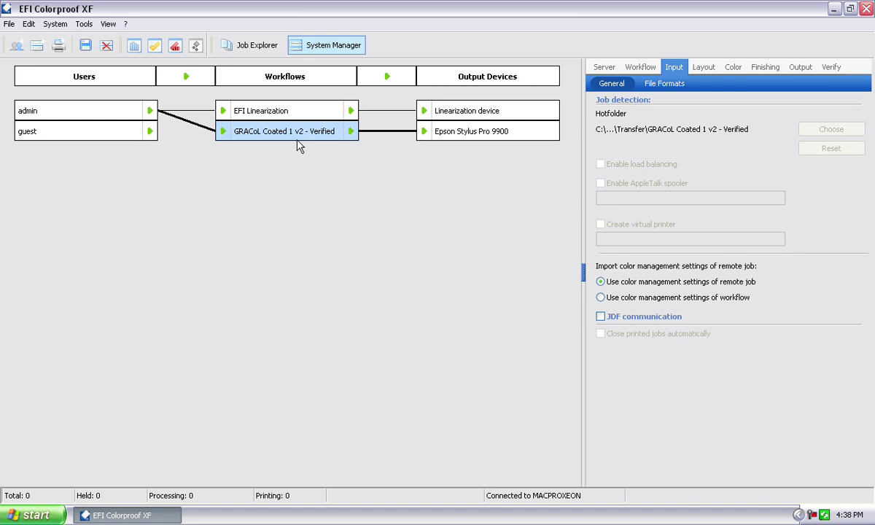
click(604, 67)
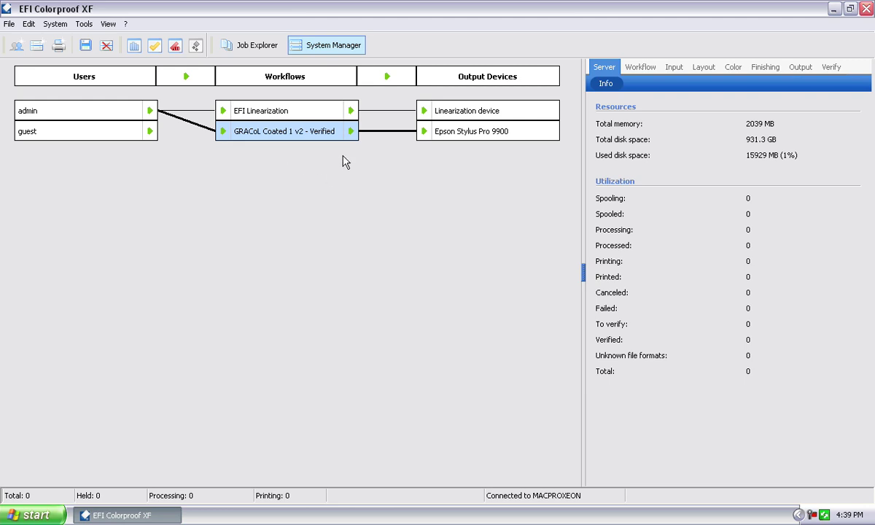
- Save the workflow changes while switching to Job Explorer, and make the job list taller
click(251, 50)
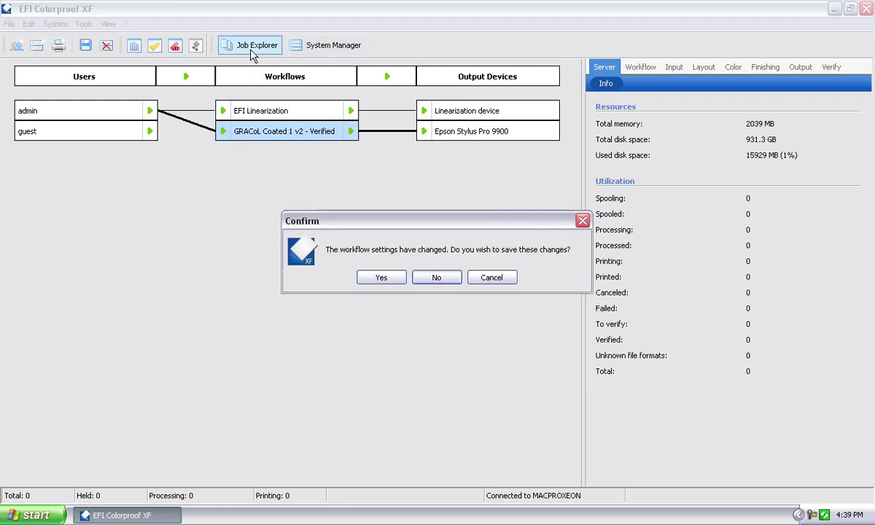
click(384, 281)
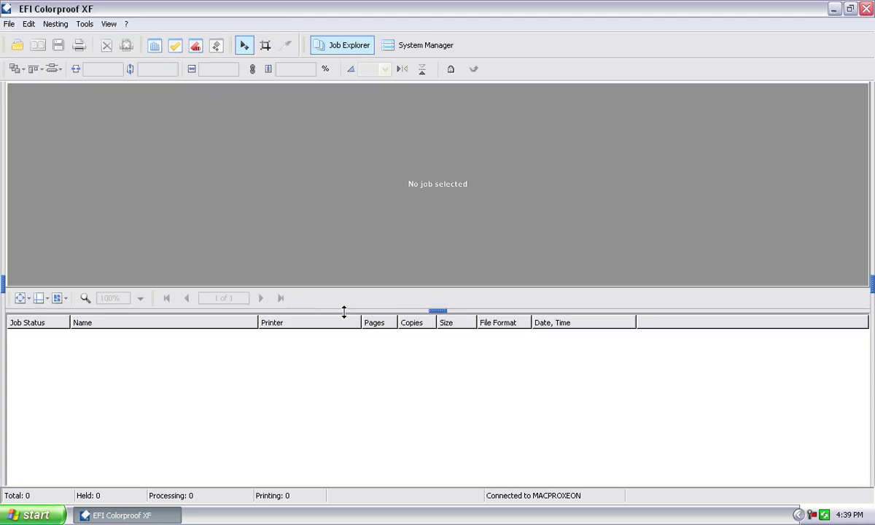
drag(343, 309, 346, 244)
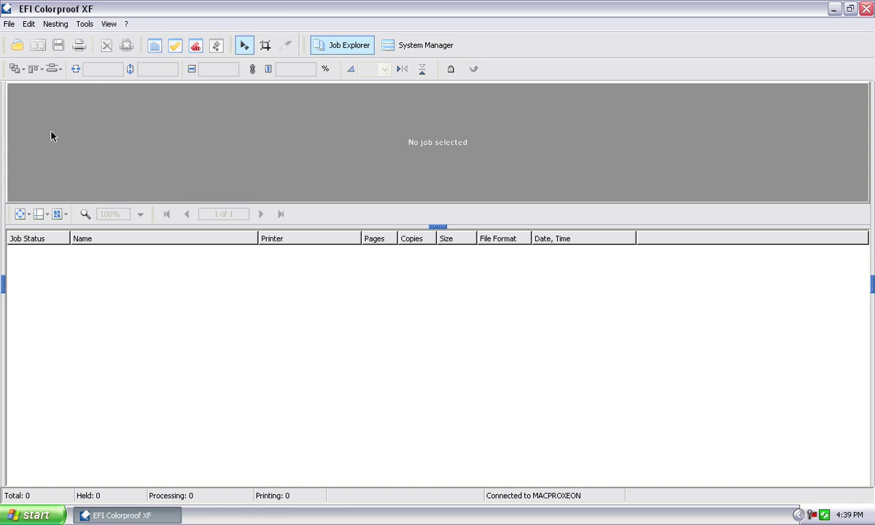
click(9, 23)
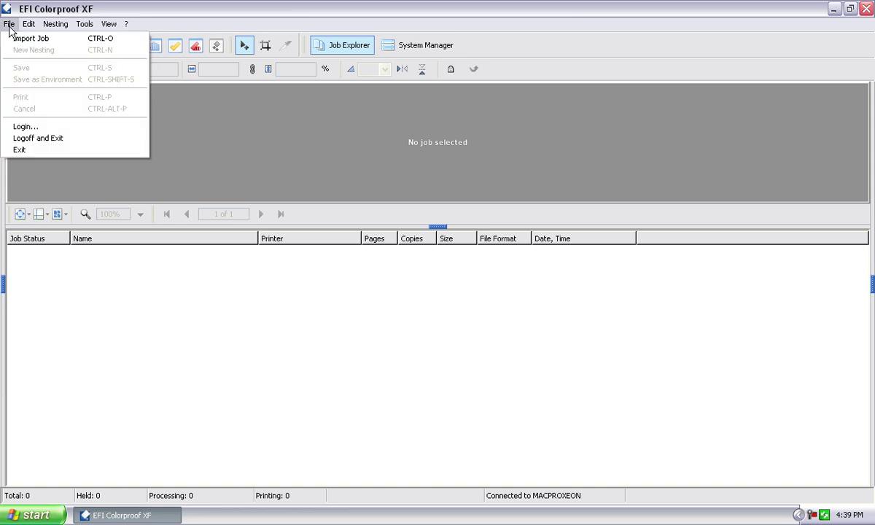
click(153, 99)
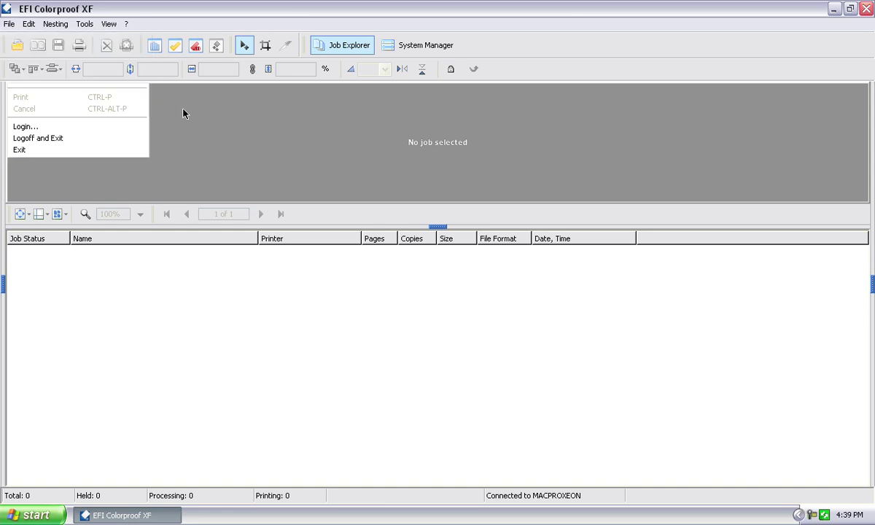
- Import the SWOP Proofing 17x21_visual_1107 PDF with the Import Job command
click(19, 54)
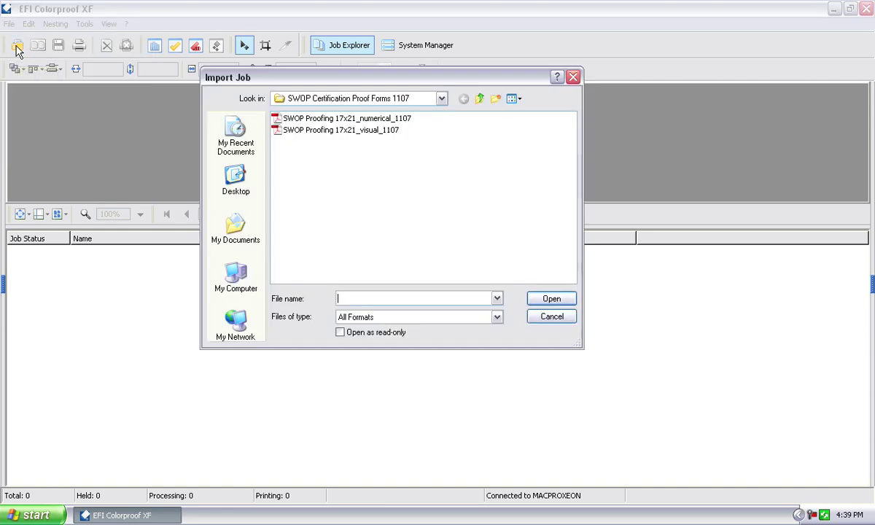
drag(276, 78, 195, 74)
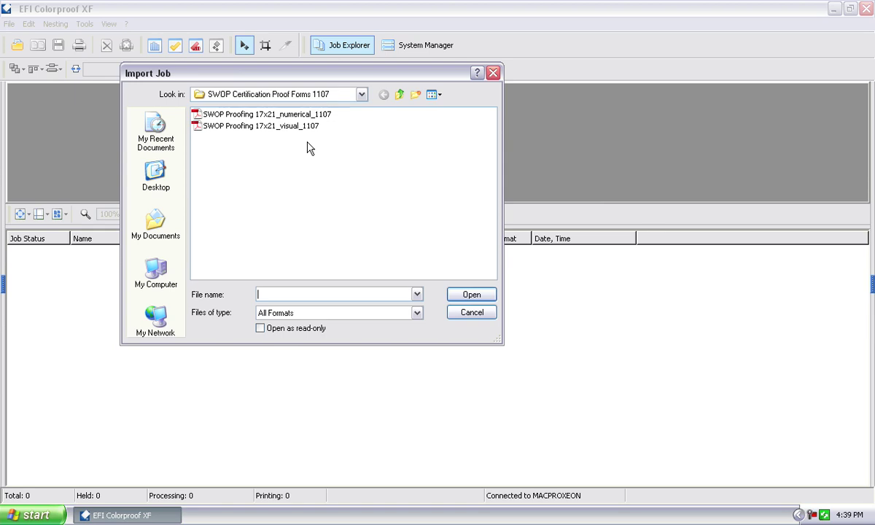
click(233, 125)
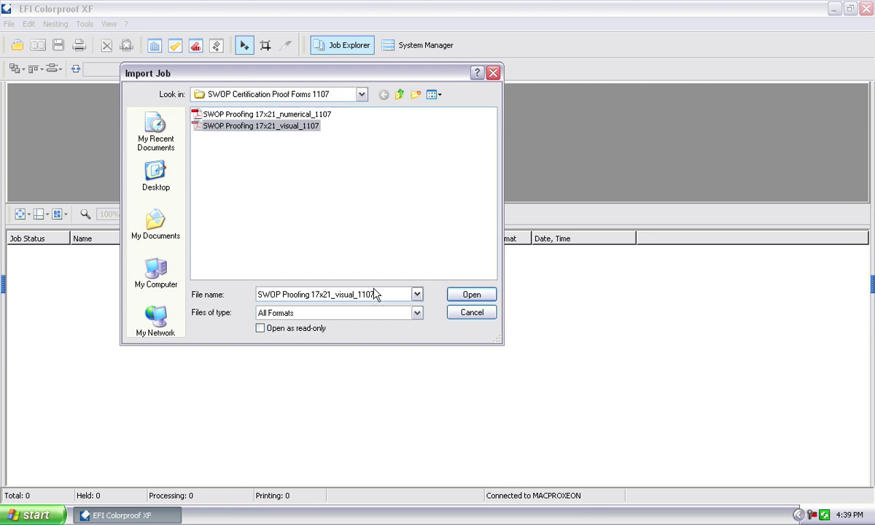
click(456, 296)
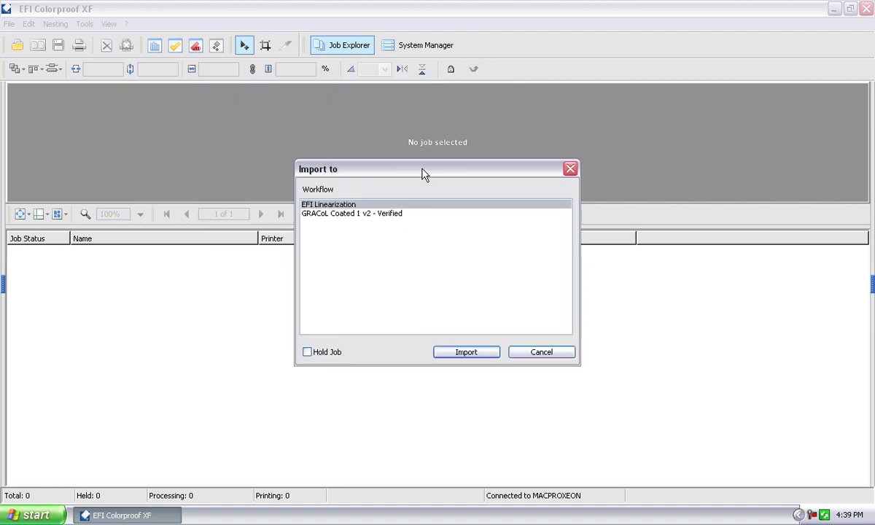
- Import the PDF into the GRACoL Coated 1 v2 - Verified workflow with Hold Job enabled
drag(420, 172, 426, 130)
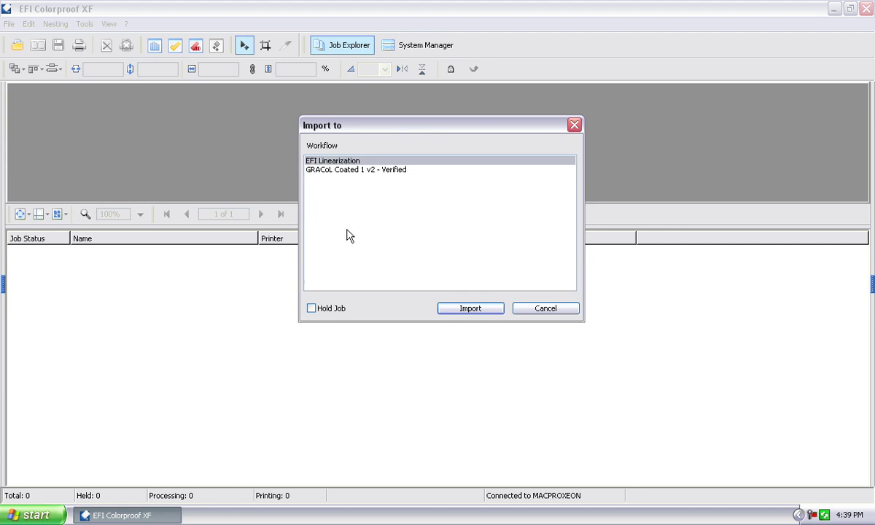
click(357, 172)
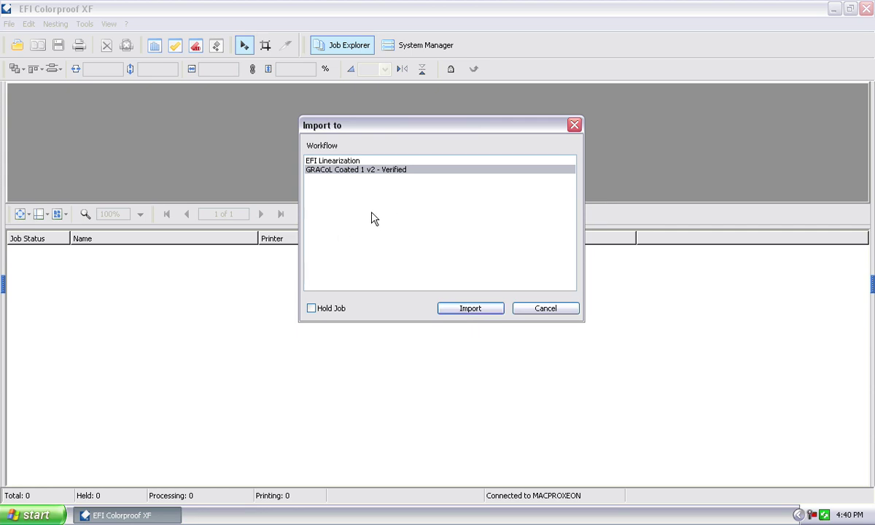
click(313, 310)
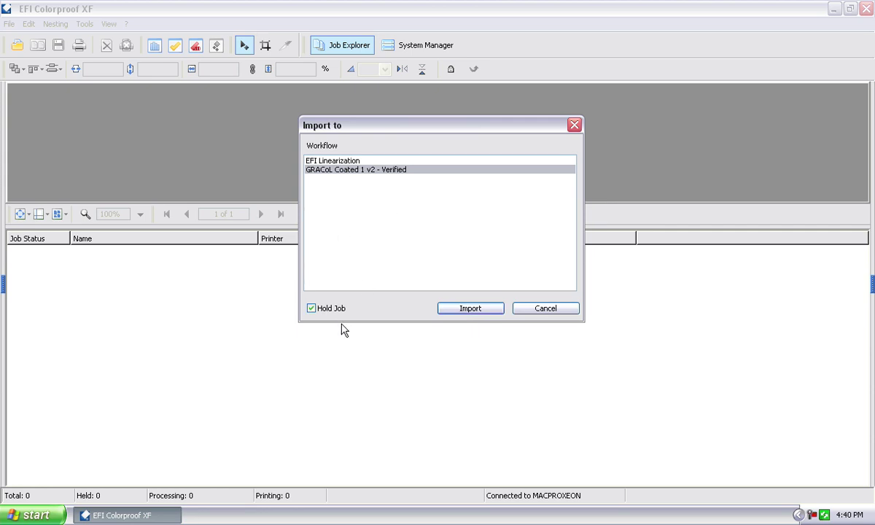
click(455, 308)
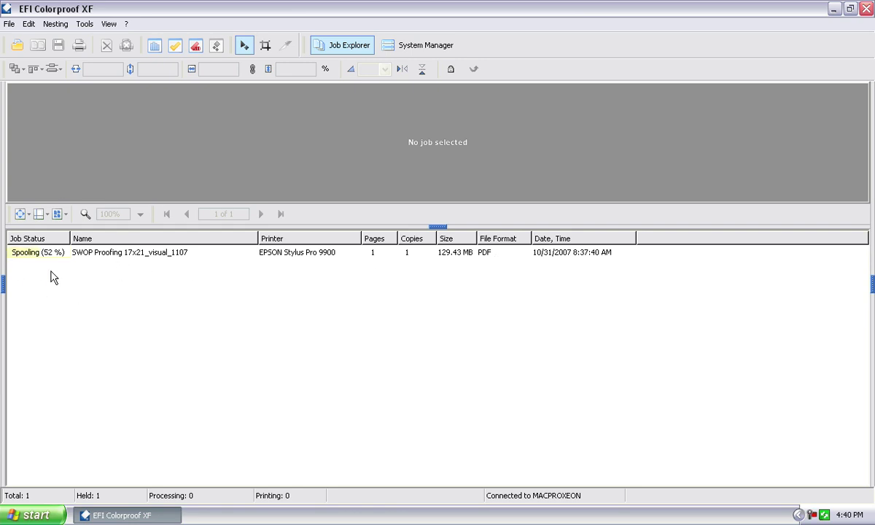
- Select the SWOP Proofing job and resize its page preview pane
click(170, 252)
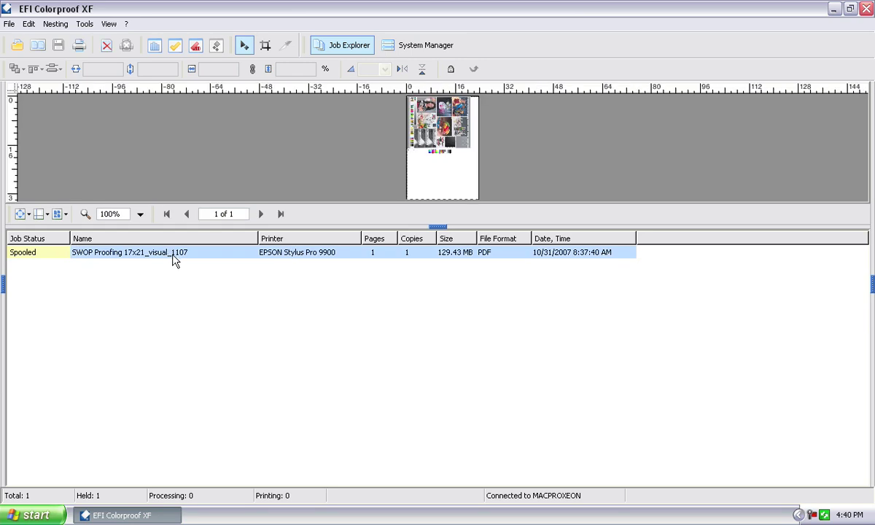
drag(364, 228, 369, 344)
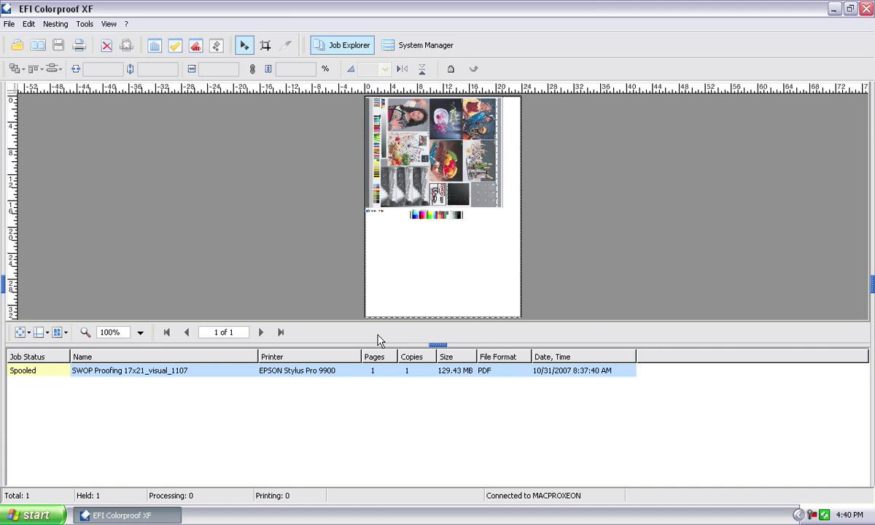
drag(355, 344, 360, 279)
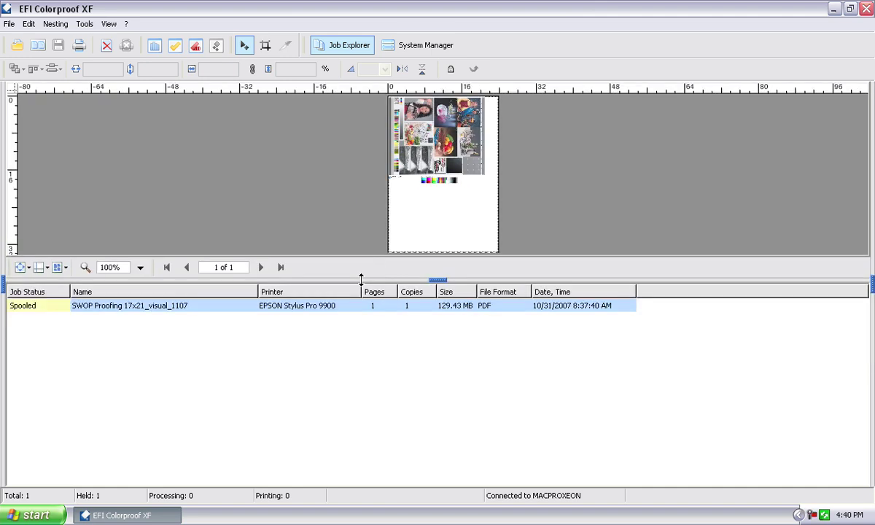
- Reselect the SWOP Proofing job, view its context-menu actions, then deselect it
click(195, 315)
click(186, 305)
right_click(244, 305)
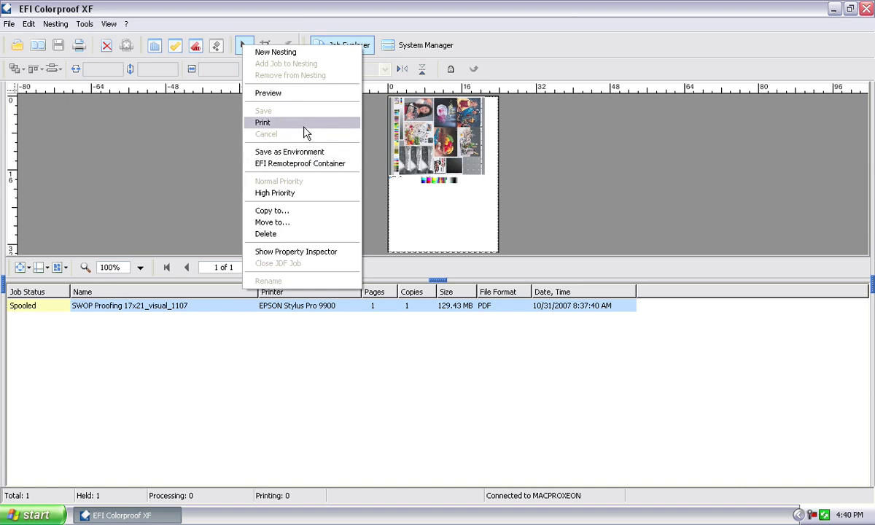
click(409, 419)
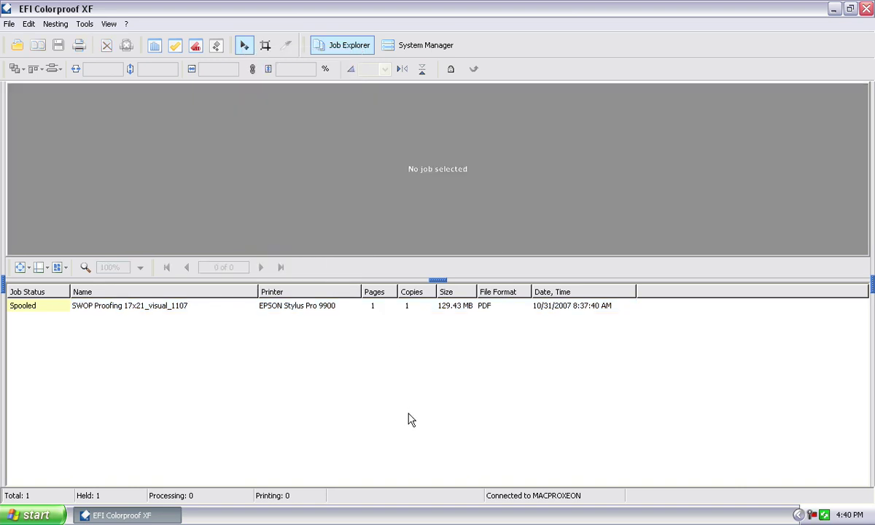